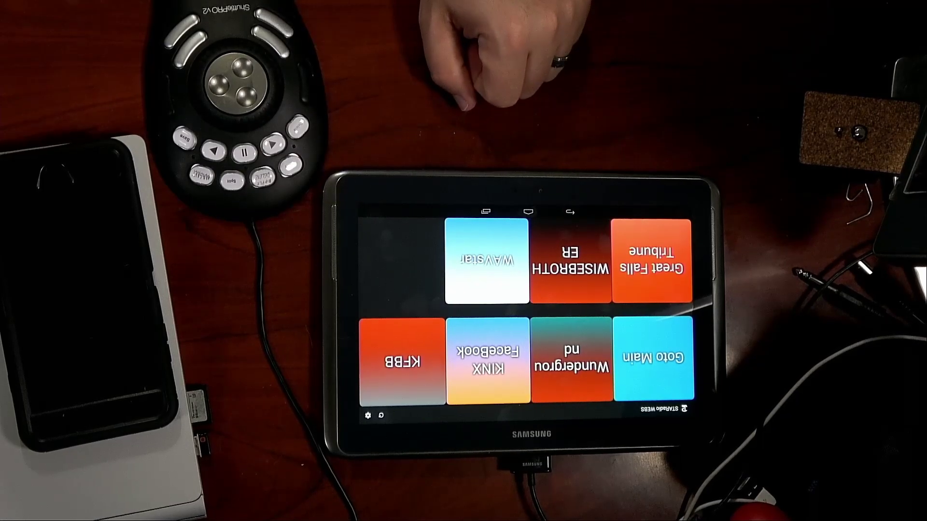
# Step: View the STARadio Webs page in Touch Portal on the tablet and return to the main page
pyautogui.click(661, 338)
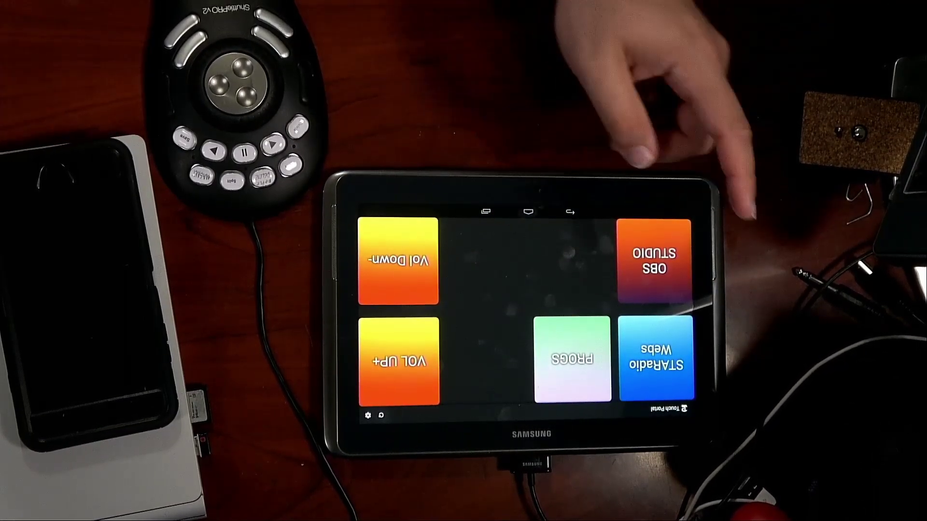
pyautogui.click(671, 352)
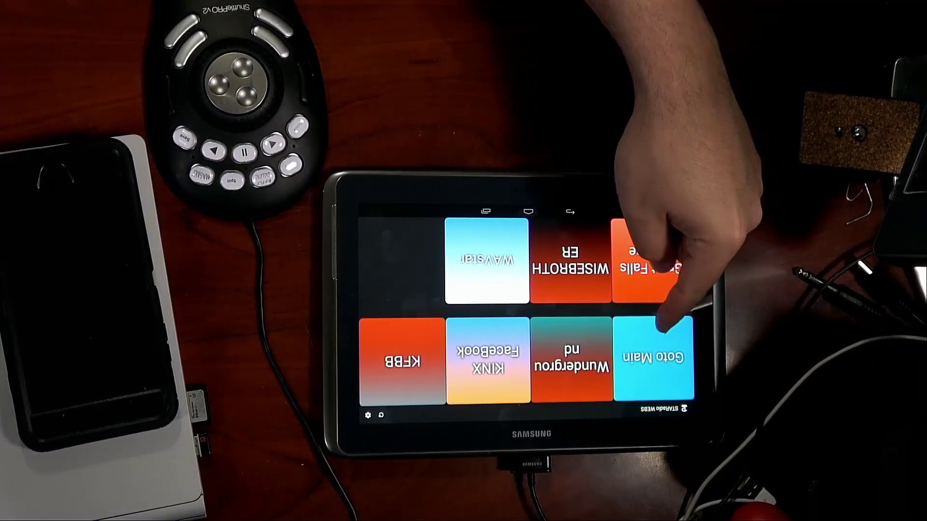
pyautogui.click(673, 358)
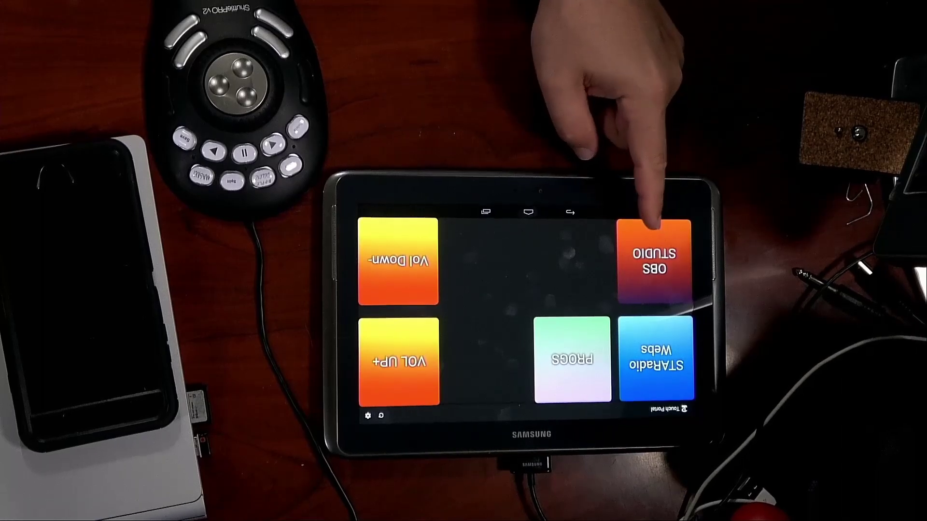
# Step: Open the OBS STUDIO page on the tablet and trigger its CONNECT TO OBS action
pyautogui.click(651, 228)
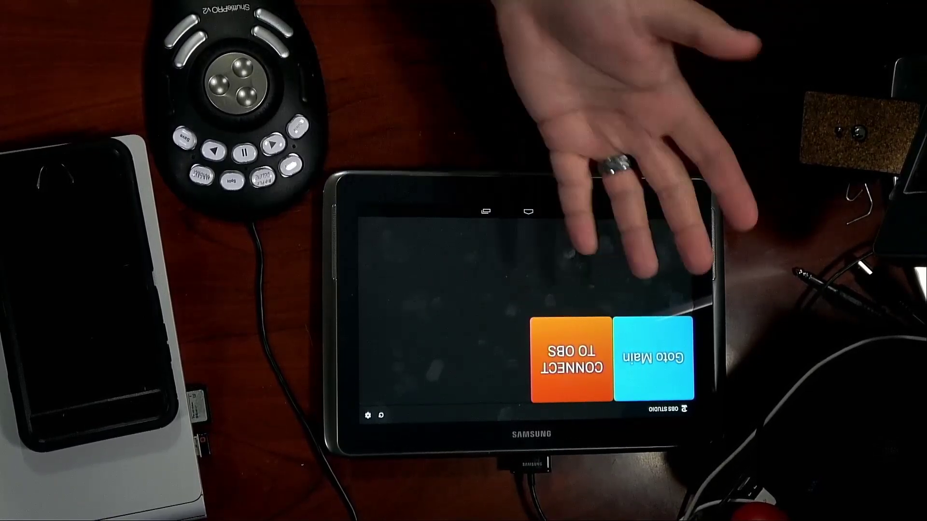
pyautogui.click(562, 381)
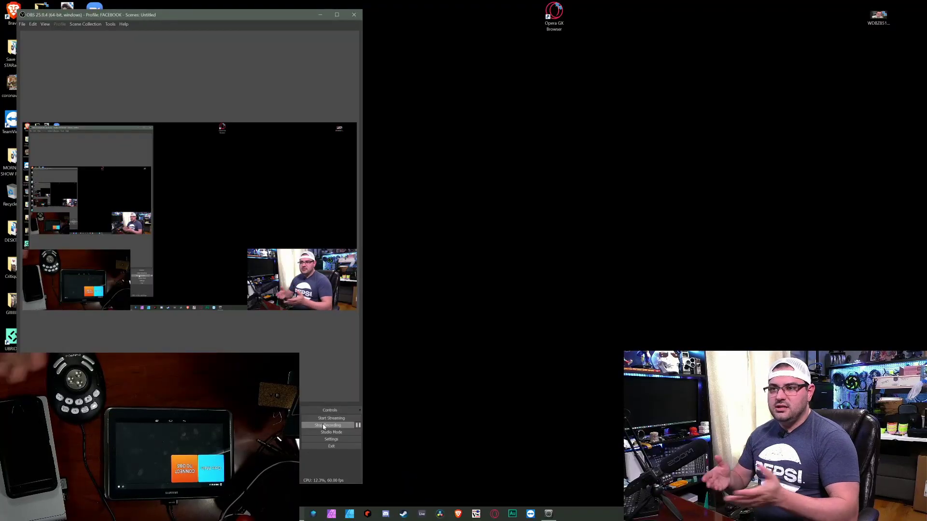
# Step: Clear the OBS Studio and loopMIDI windows off the computer's desktop
pyautogui.doubleClick(190, 14)
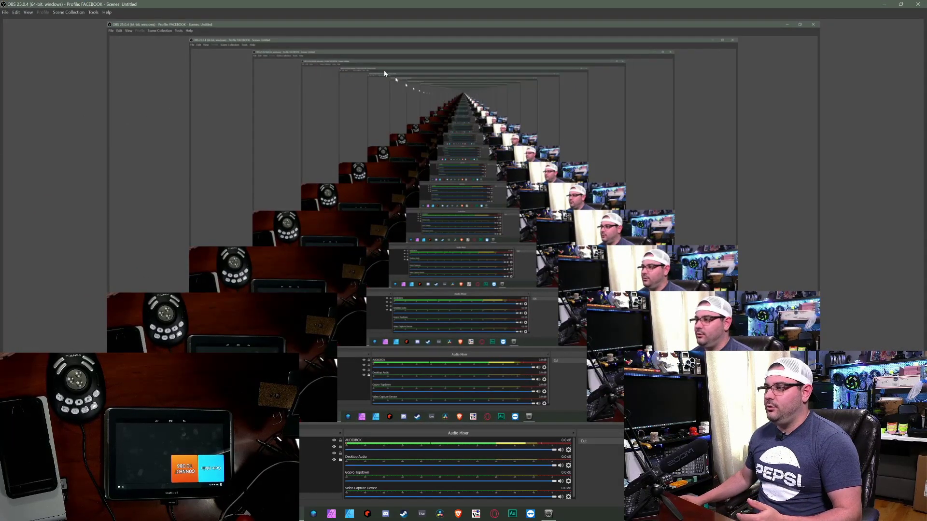
pyautogui.click(901, 4)
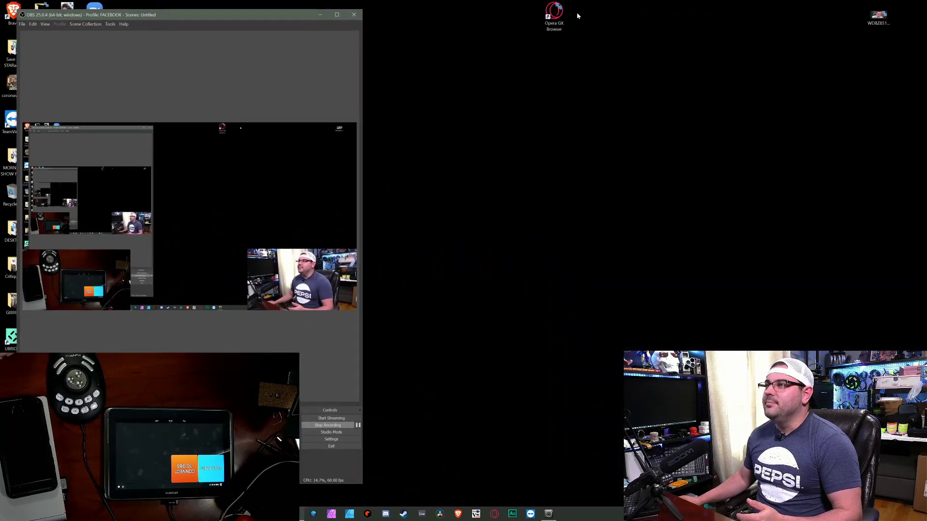
pyautogui.click(305, 6)
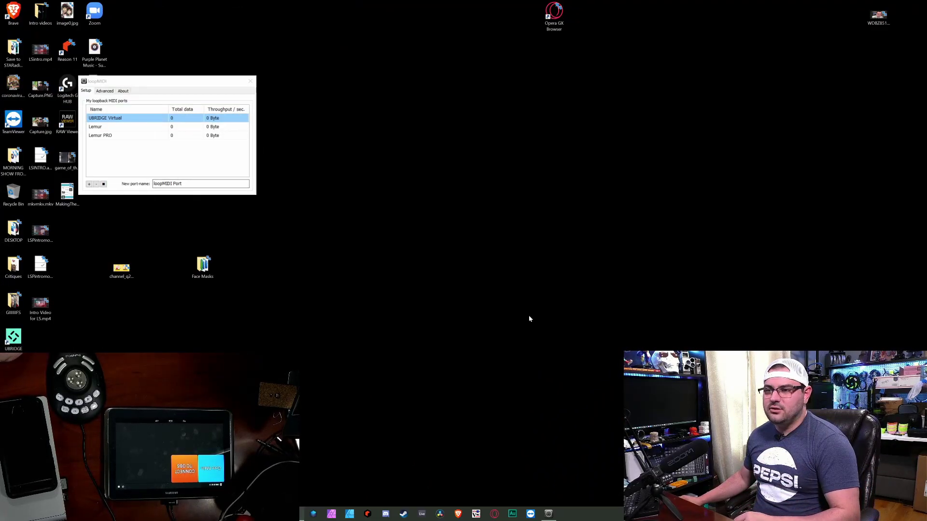
pyautogui.click(251, 83)
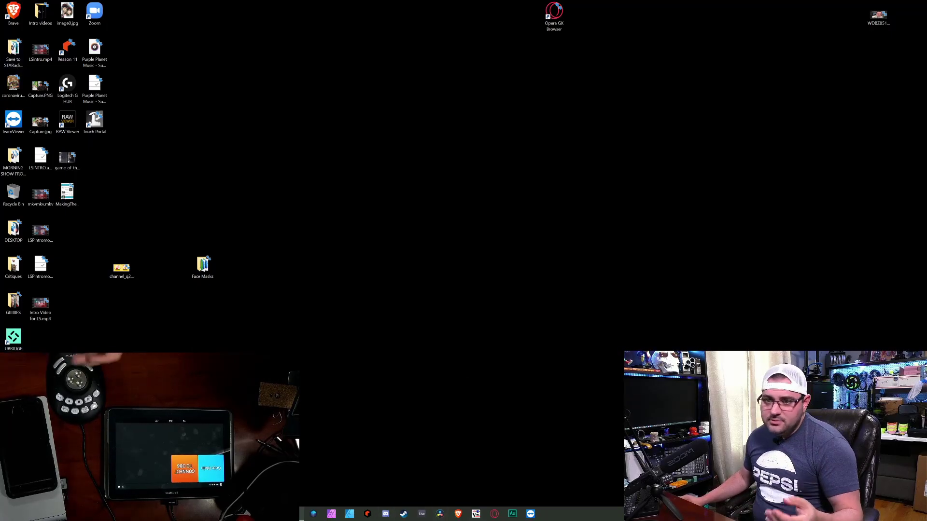
# Step: Switch to Google Chrome, dismiss the page-restore prompt and search Google for "obs websocket"
pyautogui.press('super')
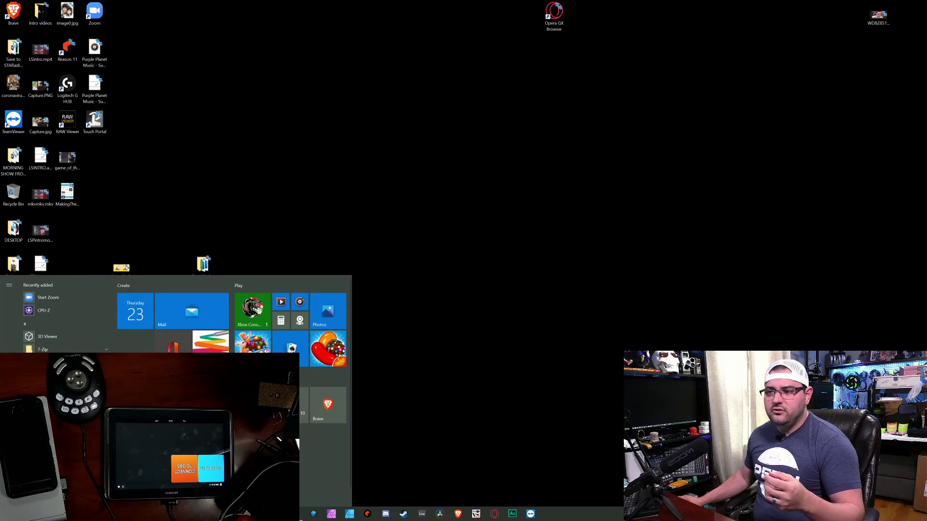
pyautogui.press('super')
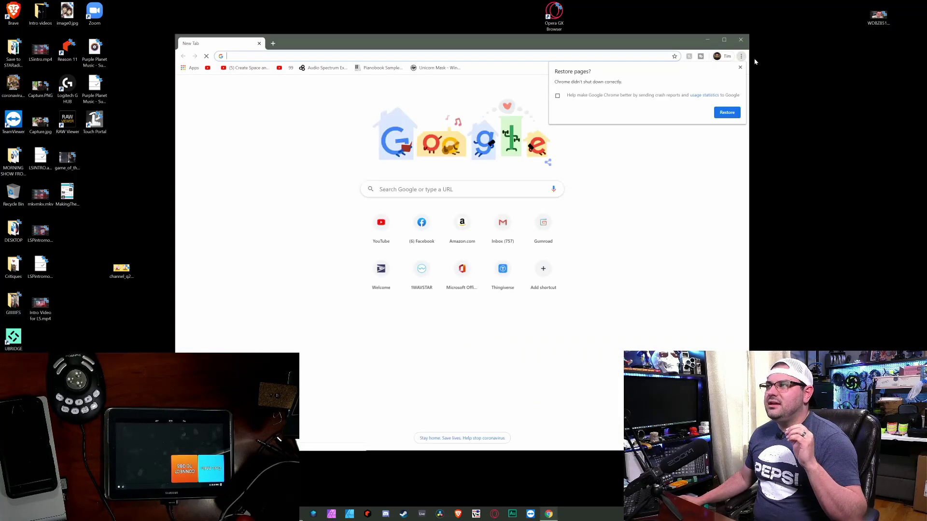
pyautogui.click(740, 67)
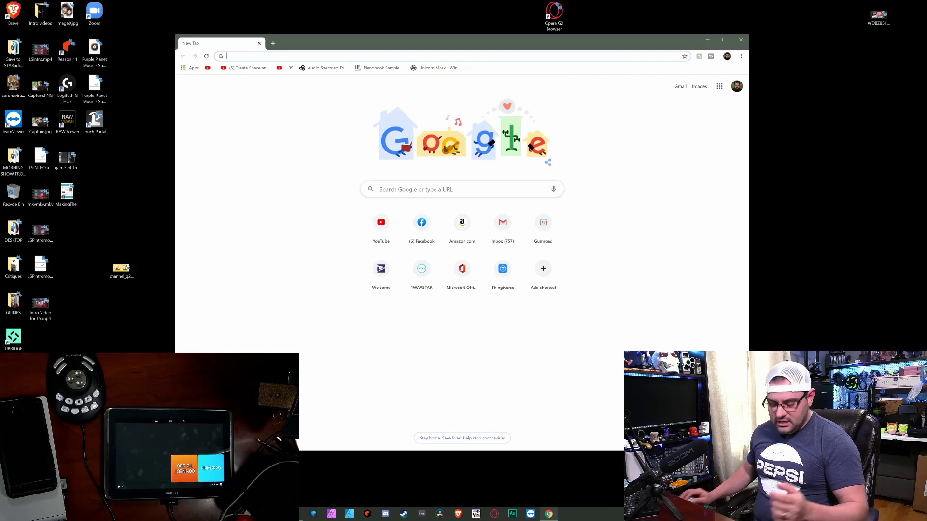
pyautogui.write('obs websocket')
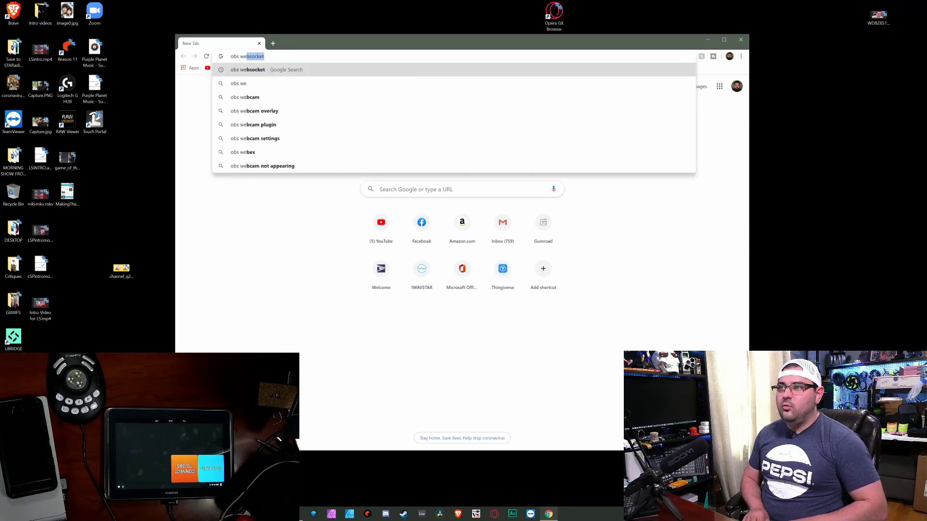
pyautogui.press('Return')
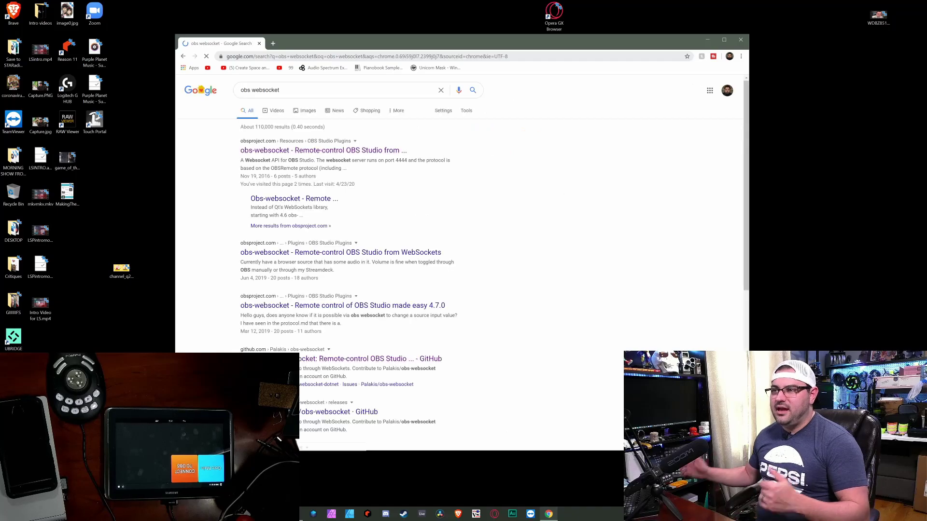
# Step: Open the obsproject.com obs-websocket resource and go through to the 4.7.0 release's downloadable assets on GitHub
pyautogui.moveTo(236, 147); pyautogui.dragTo(276, 140)
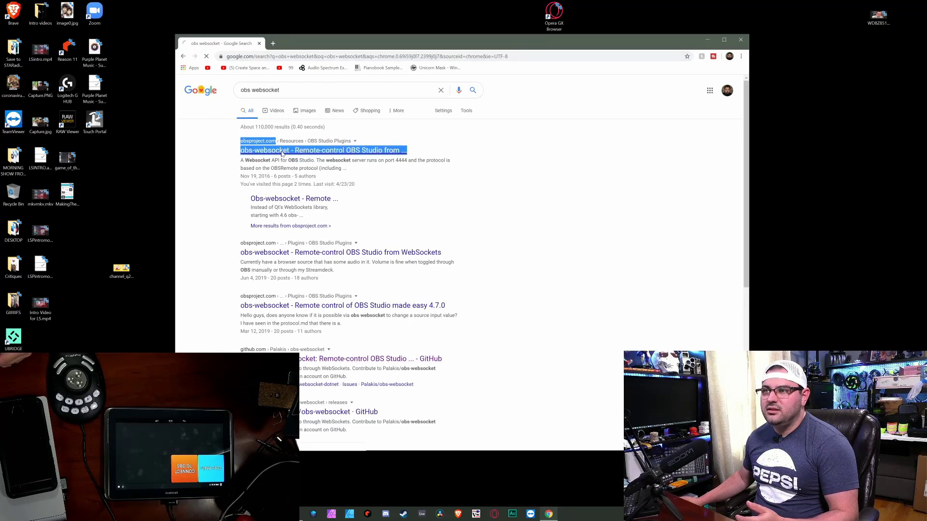
pyautogui.click(282, 152)
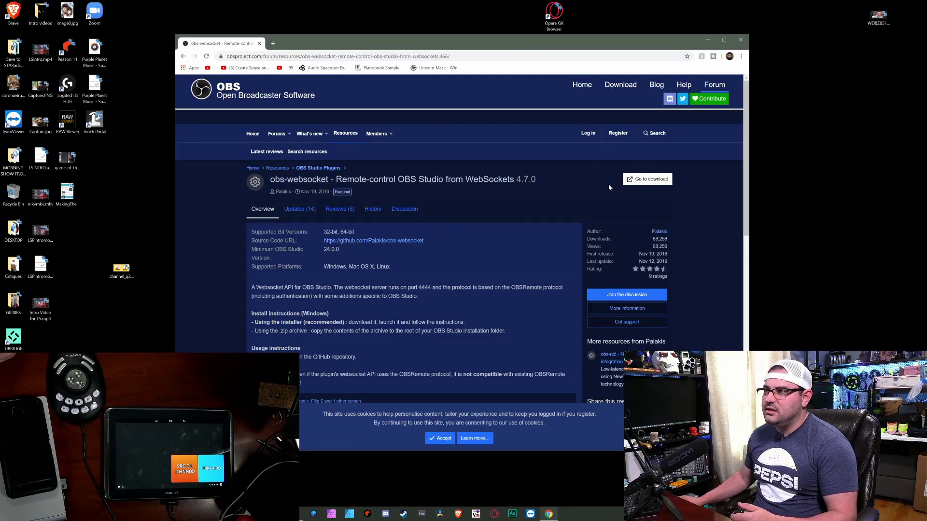
pyautogui.click(651, 182)
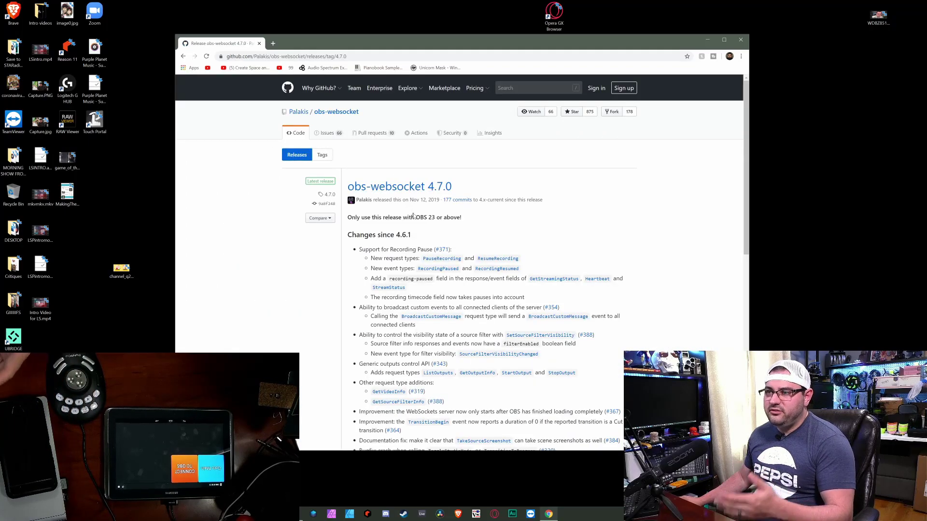
pyautogui.scroll(-12, 410, 211)
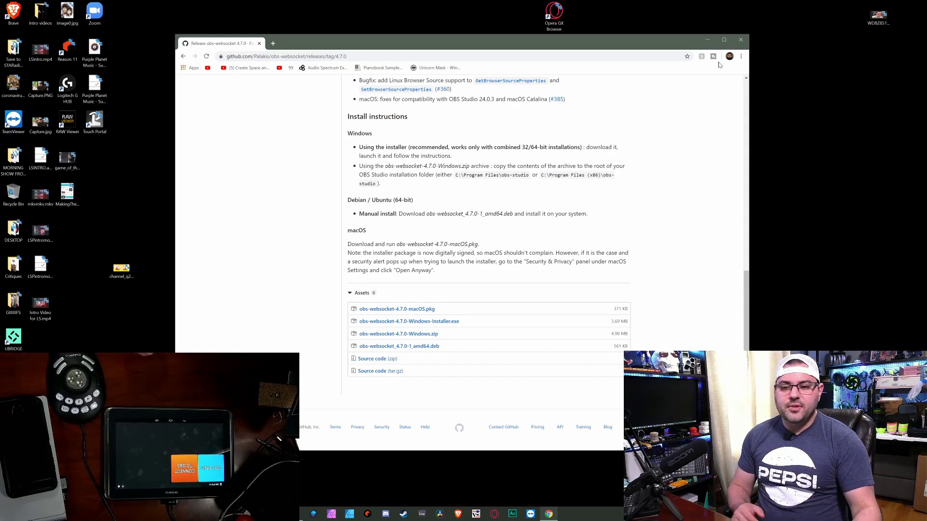
# Step: Close the browser, restore the maximized OBS Studio window and snap it to the left half of the screen
pyautogui.click(746, 43)
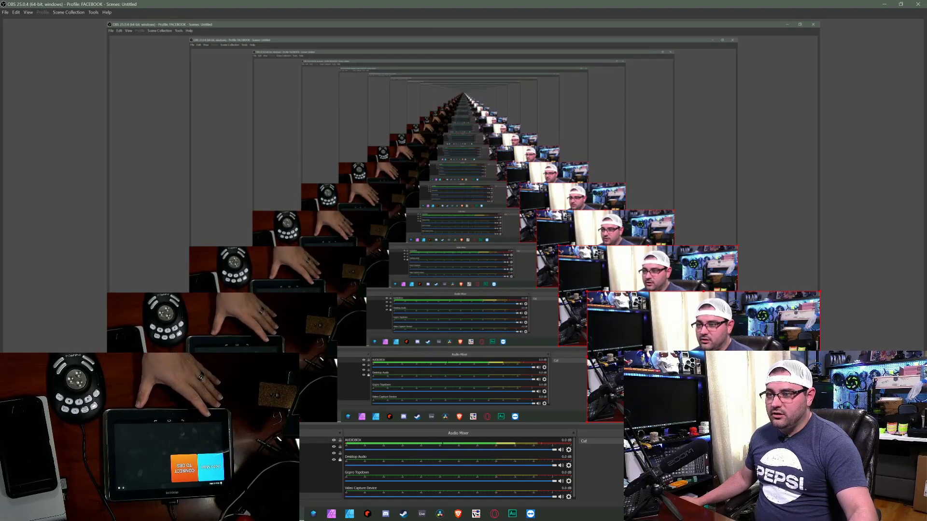
pyautogui.click(900, 5)
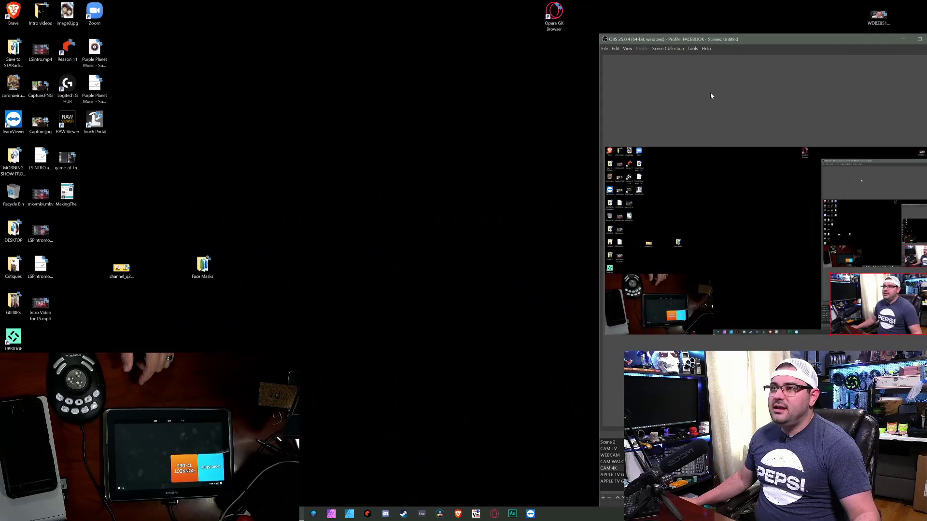
pyautogui.moveTo(735, 44); pyautogui.dragTo(1, 57)
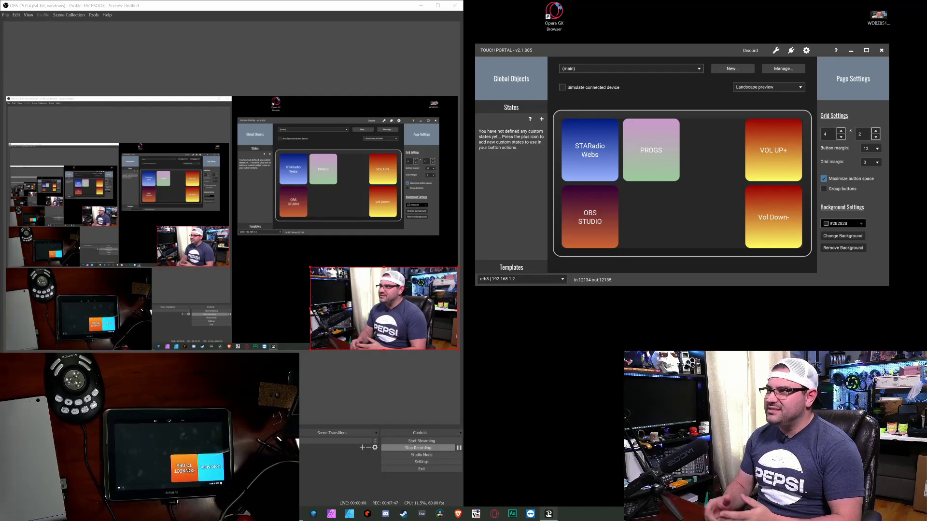
# Step: Switch Touch Portal to the OBS STUDIO page and add an OBS Set Scene action to an empty button
pyautogui.click(617, 69)
pyautogui.click(574, 86)
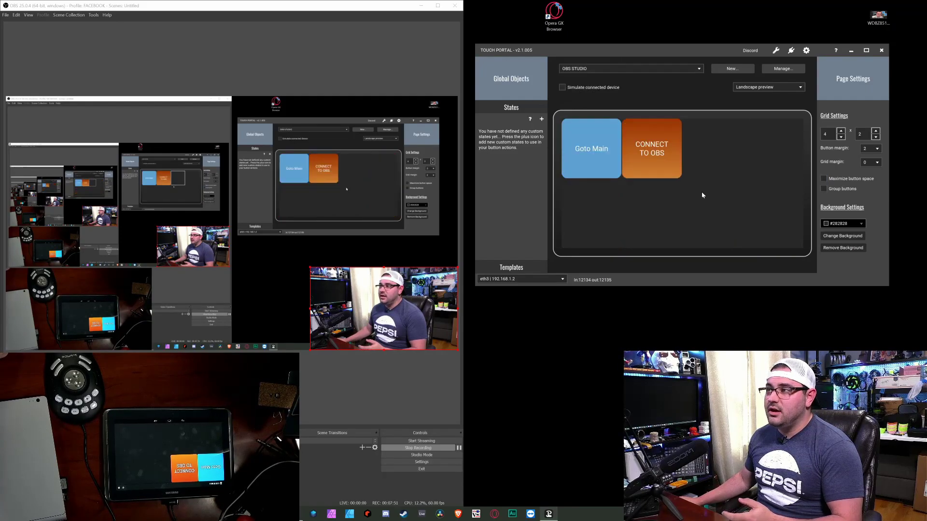
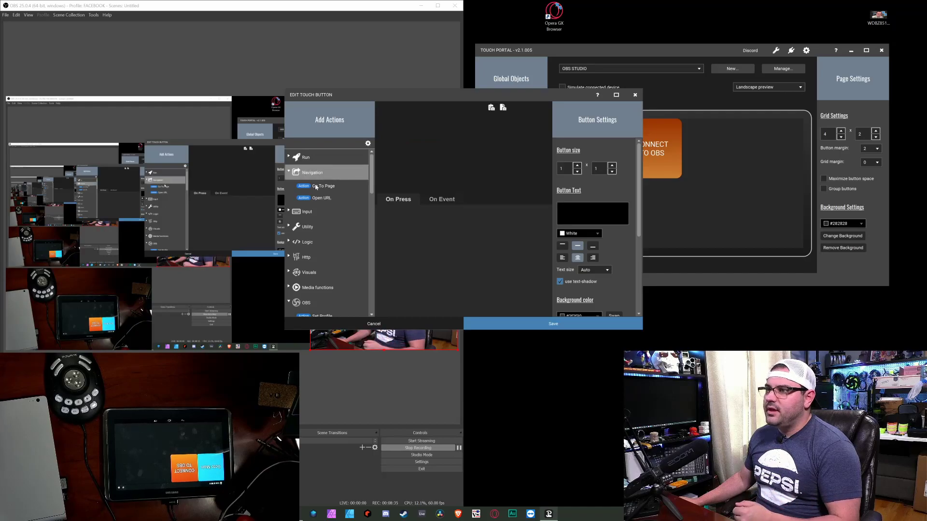
pyautogui.moveTo(420, 100); pyautogui.dragTo(431, 136)
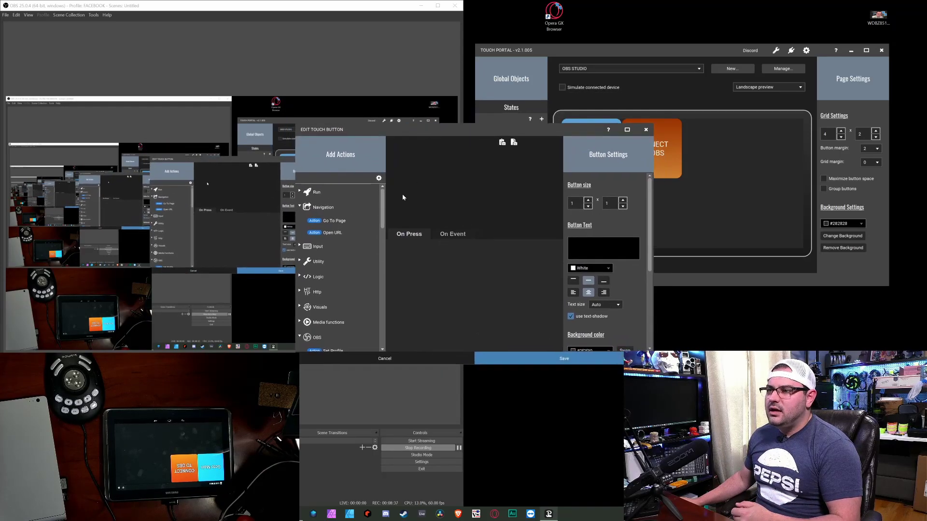
pyautogui.moveTo(381, 214); pyautogui.dragTo(382, 256)
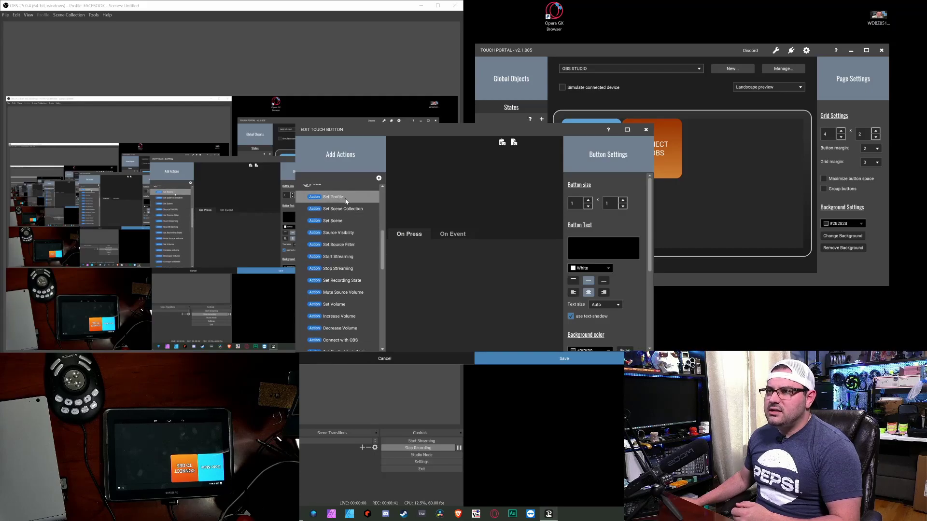
pyautogui.doubleClick(333, 222)
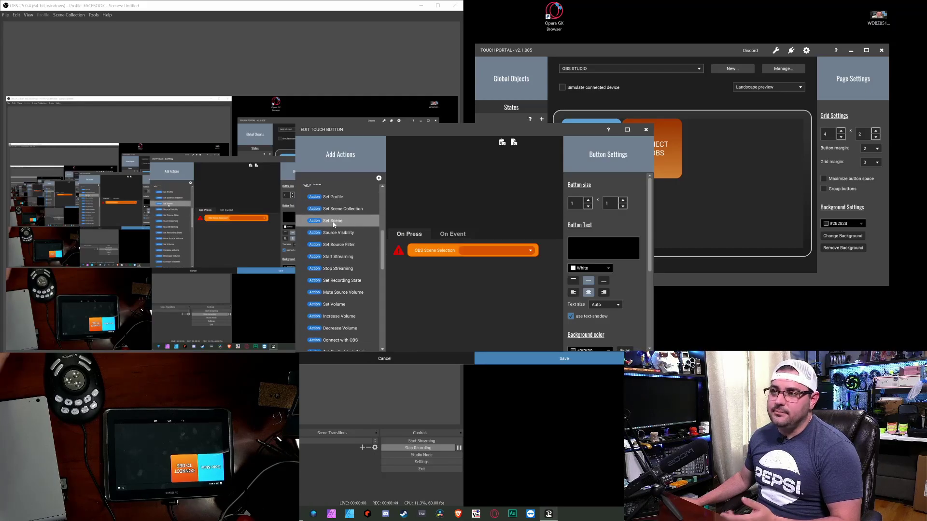
# Step: Check the new scene action's warning, dismiss it and choose Scene 2 as the OBS scene
pyautogui.click(397, 251)
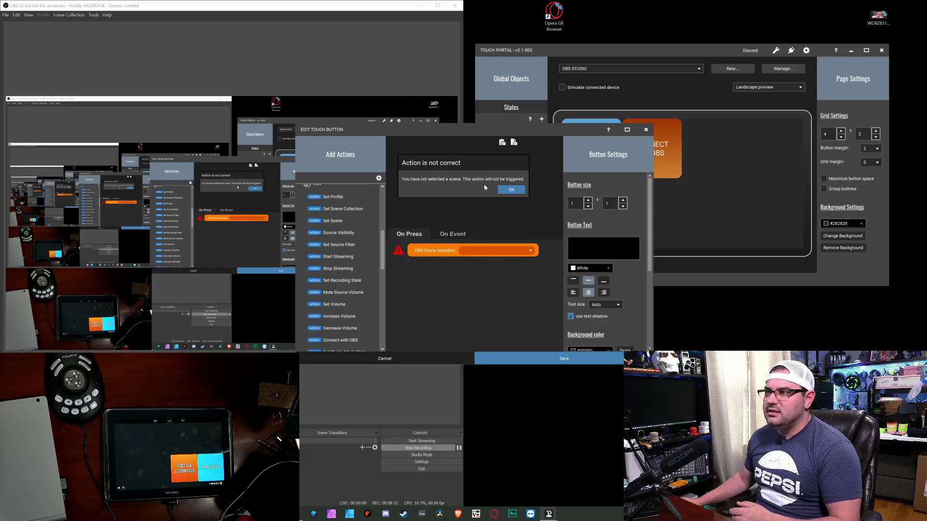
pyautogui.click(505, 189)
pyautogui.click(531, 251)
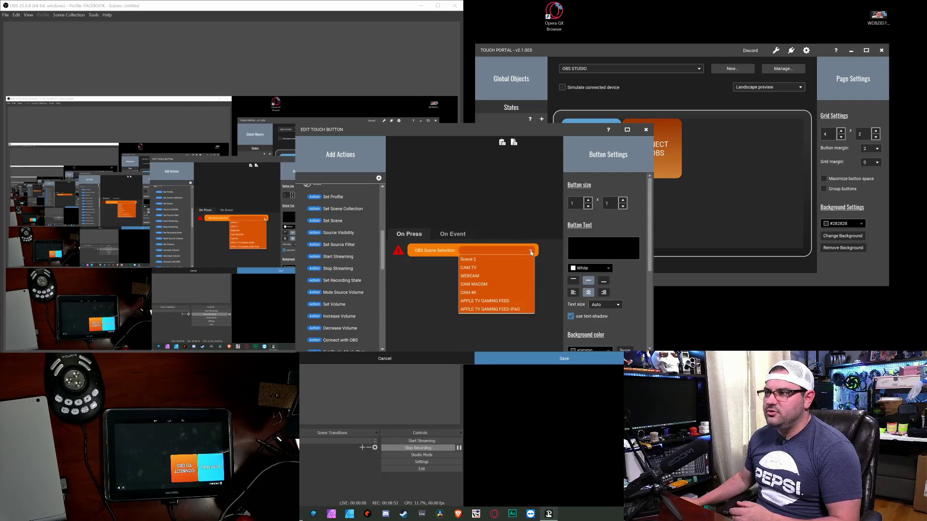
pyautogui.click(465, 260)
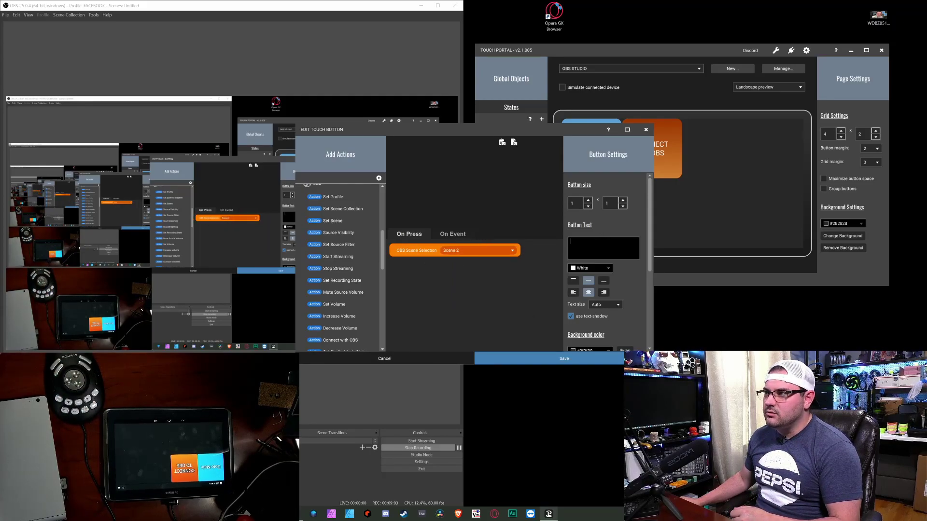
# Step: Set the button text to the presenter's first name in possessive form followed by MAIN CAMERA
pyautogui.click(580, 246)
pyautogui.write('MAIN')
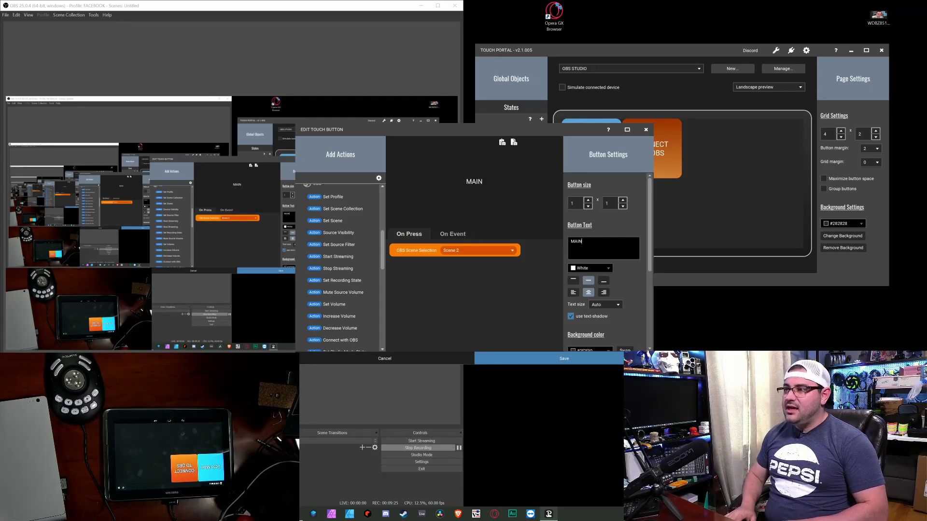
pyautogui.write('TIMS M')
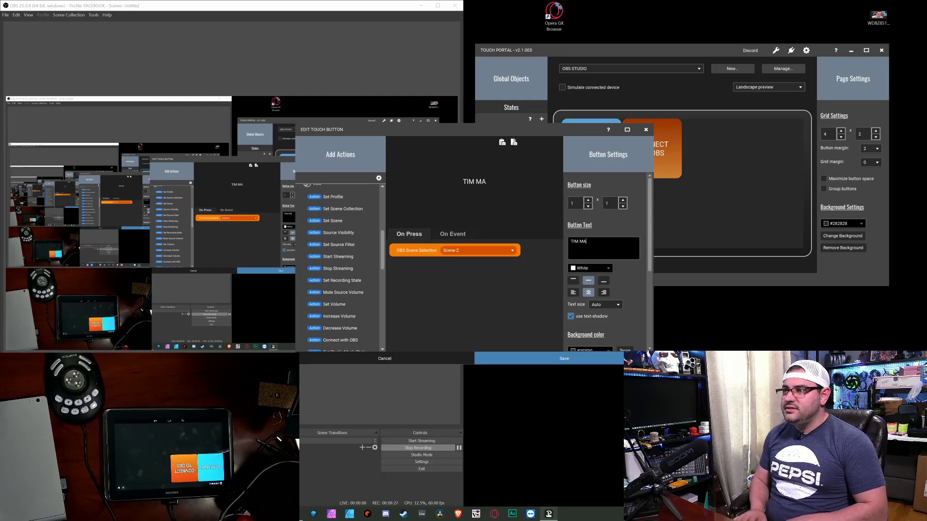
pyautogui.write('AIN')
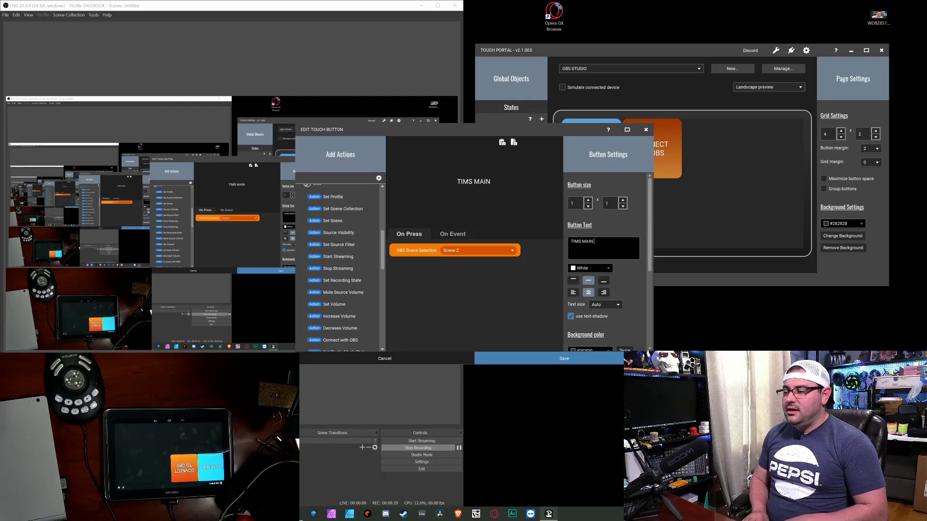
pyautogui.write(' CAMERA')
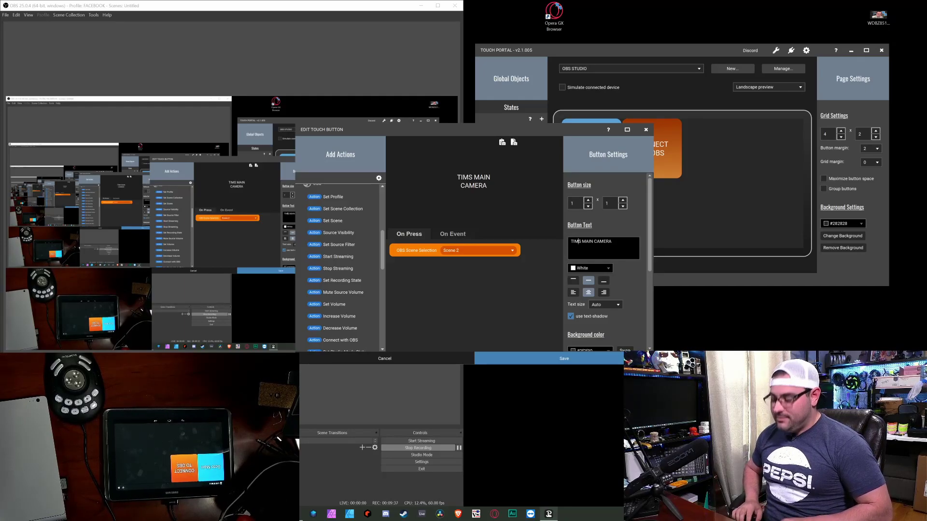
pyautogui.write("'")
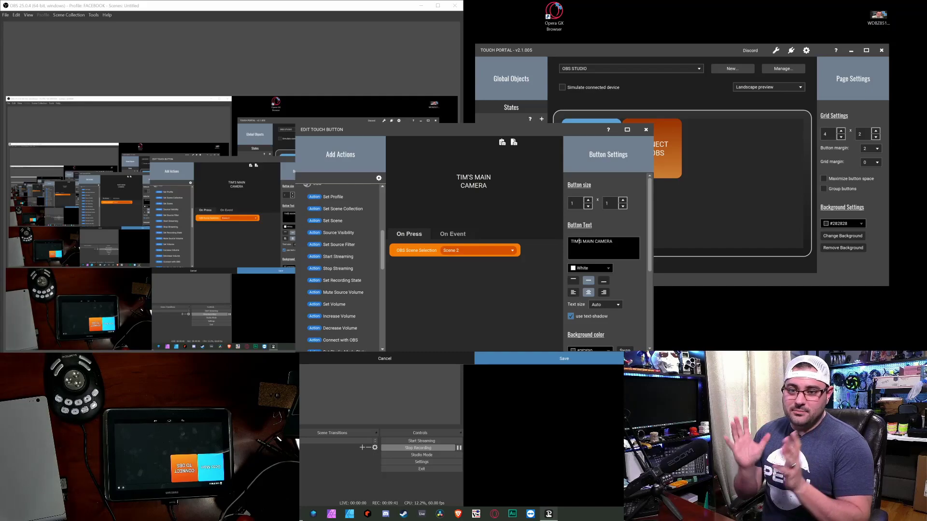
pyautogui.scroll(-1, 607, 317)
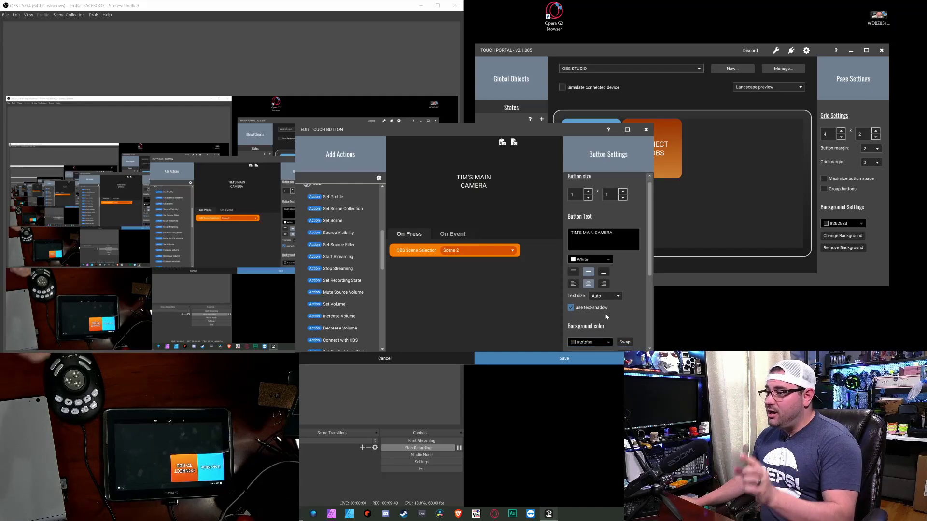
# Step: Set the main camera button's two background colors to #990000 and #cc9933
pyautogui.scroll(-1, 606, 316)
pyautogui.click(606, 333)
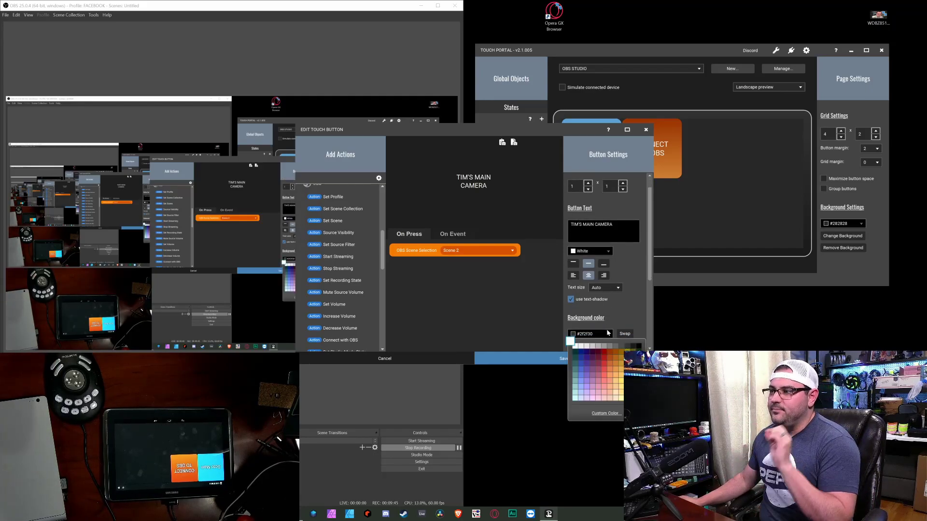
pyautogui.click(602, 353)
pyautogui.click(606, 346)
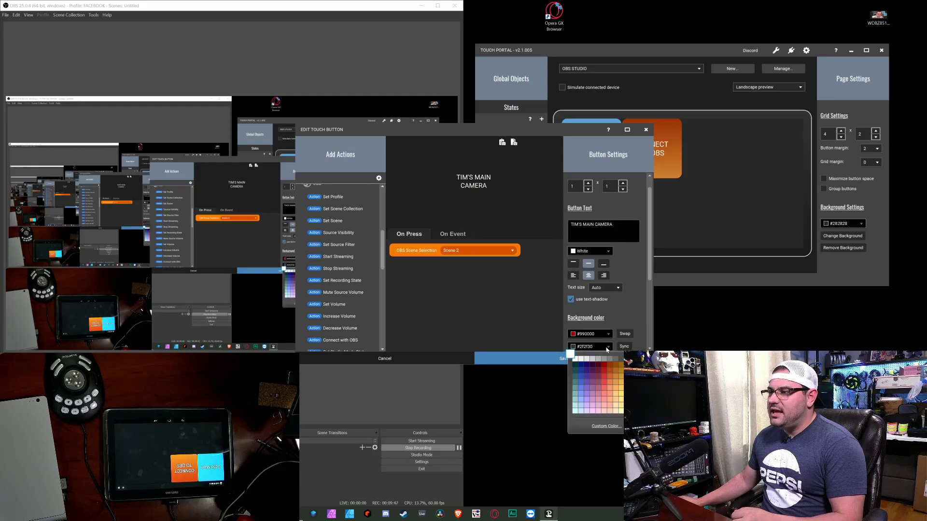
pyautogui.click(617, 375)
# Step: Turn off the transparent background so the main camera button shows its gradient, and save the button
pyautogui.scroll(-1, 626, 319)
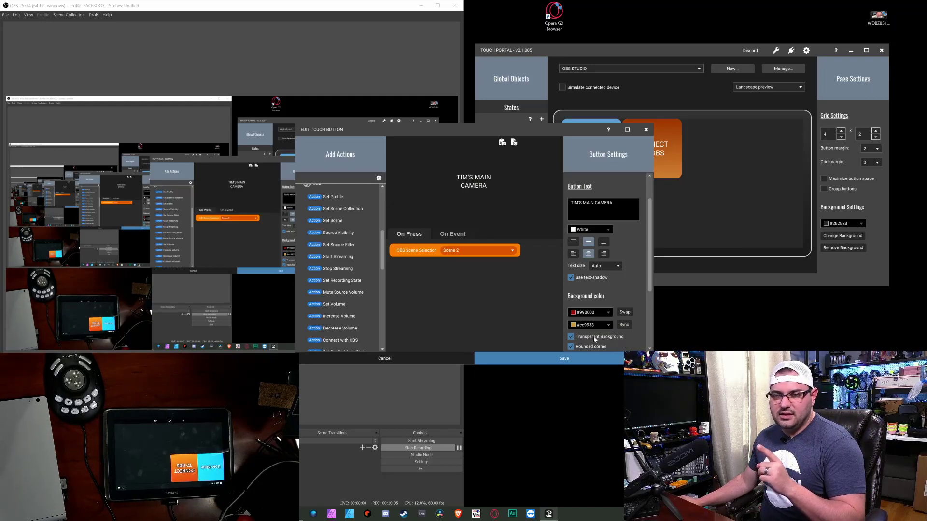
pyautogui.click(570, 337)
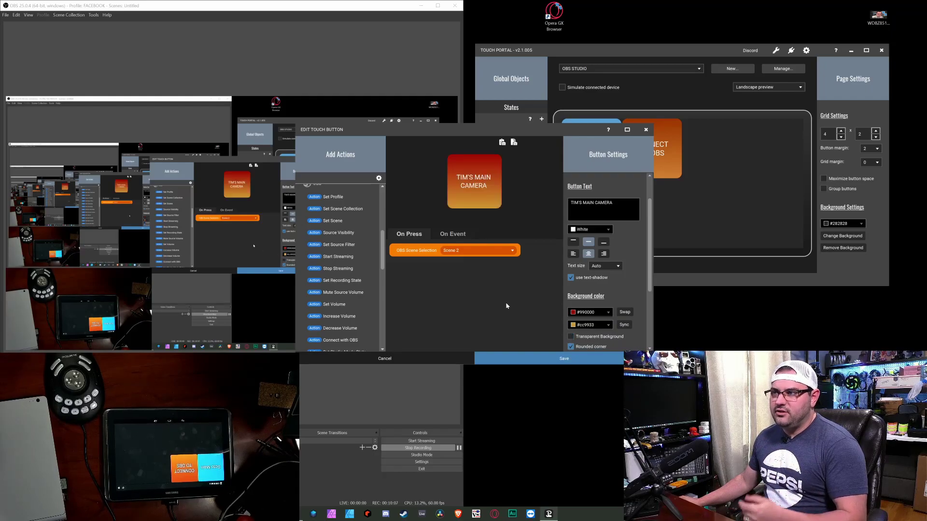
pyautogui.click(570, 337)
pyautogui.click(570, 336)
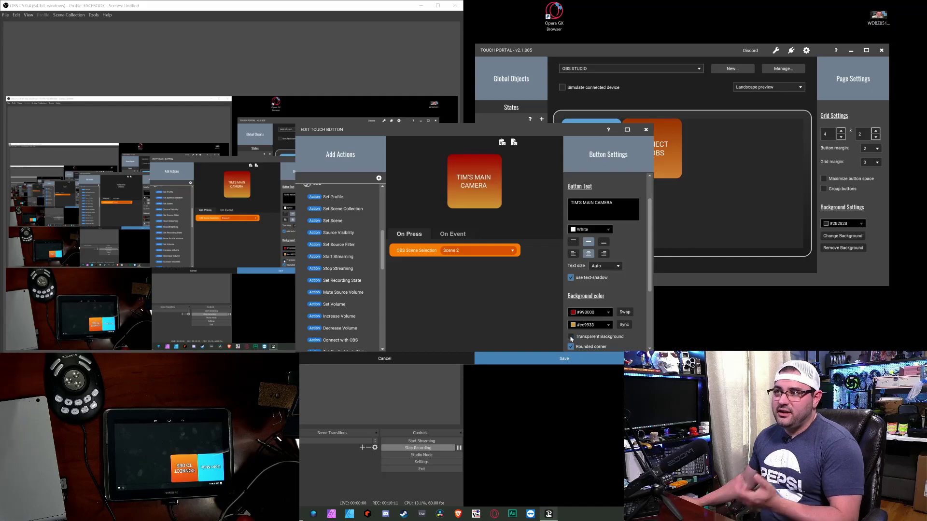
pyautogui.scroll(-4, 643, 330)
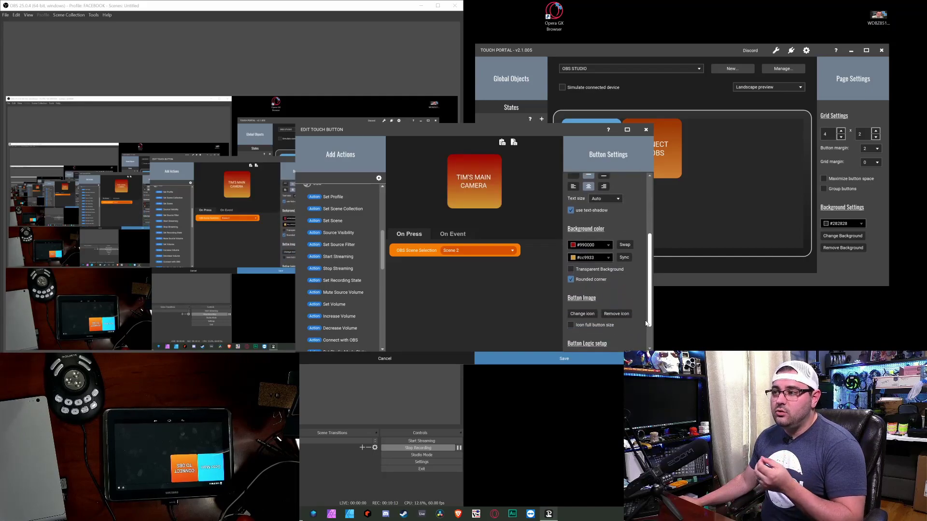
pyautogui.scroll(3, 644, 330)
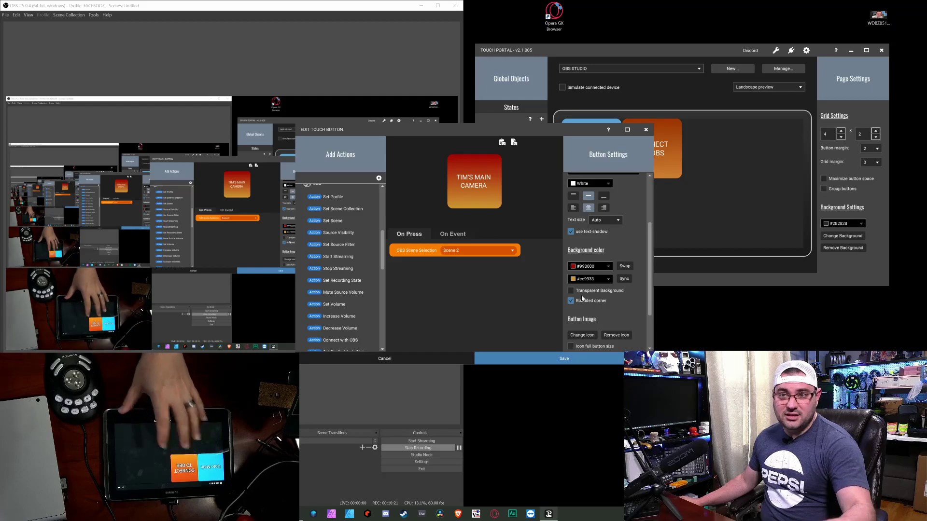
pyautogui.click(549, 357)
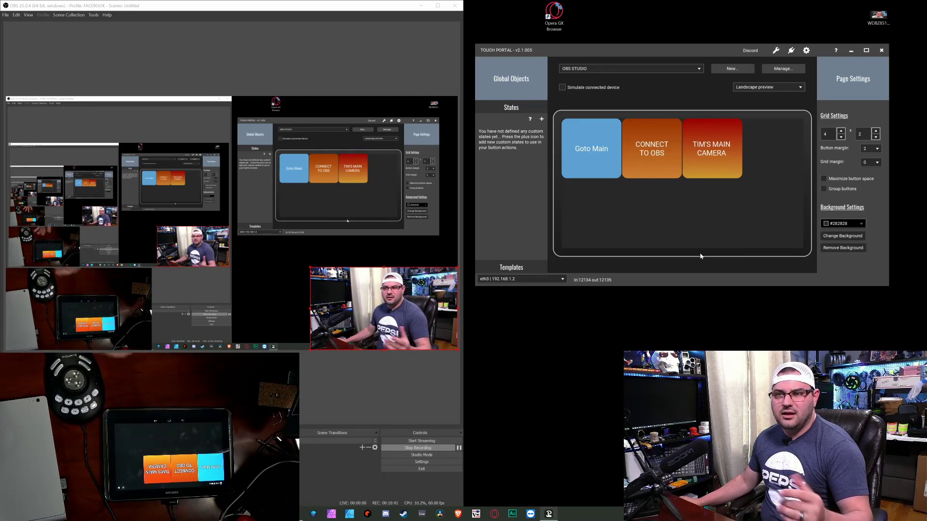
# Step: Add an OBS Set Scene action to the empty button beside the main camera button and choose the CAM 4K scene
pyautogui.click(774, 153)
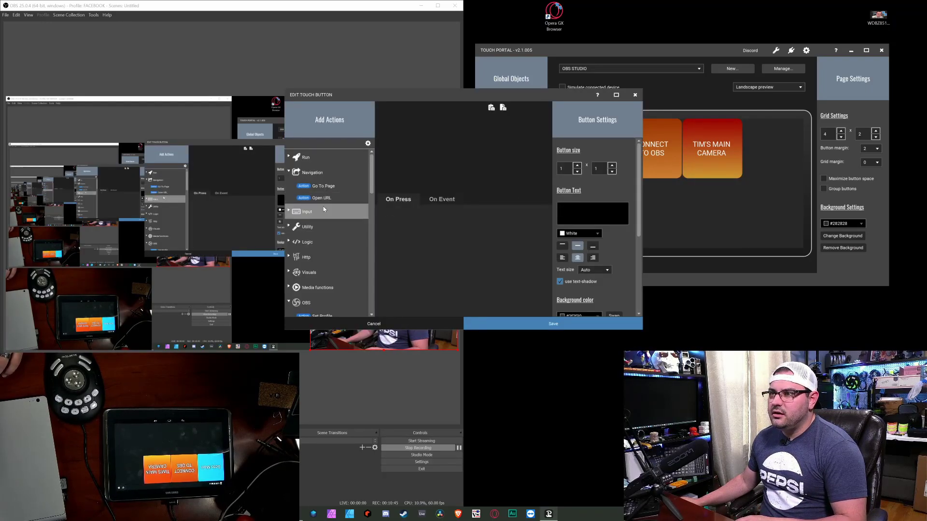
pyautogui.scroll(-3, 333, 232)
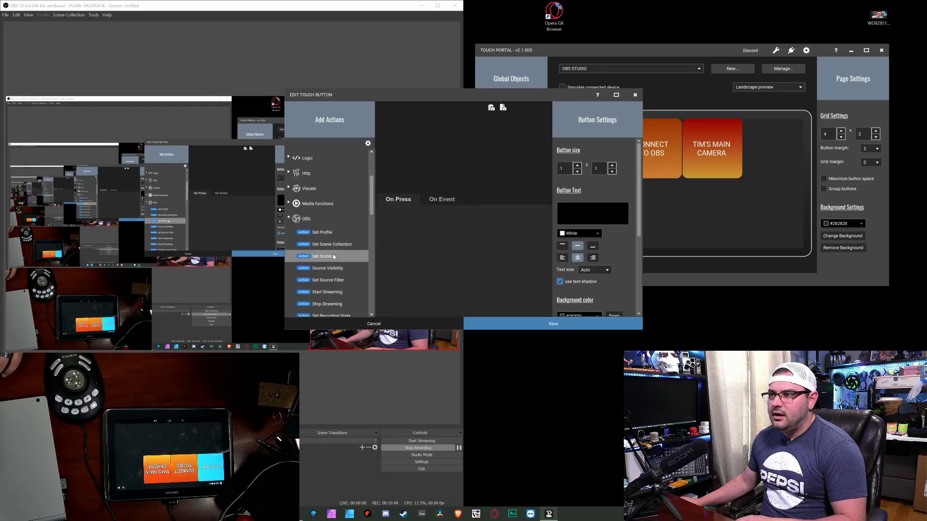
pyautogui.moveTo(329, 256); pyautogui.dragTo(466, 212)
pyautogui.click(466, 215)
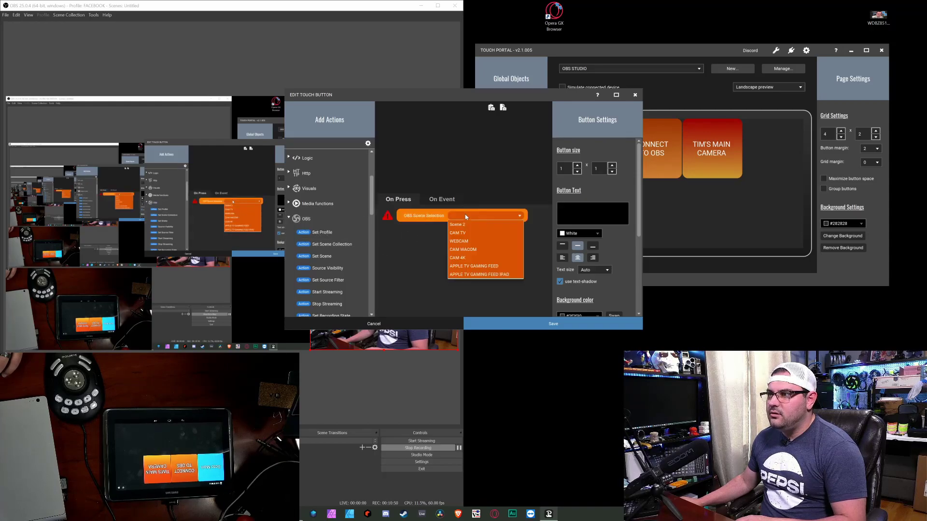
pyautogui.click(458, 258)
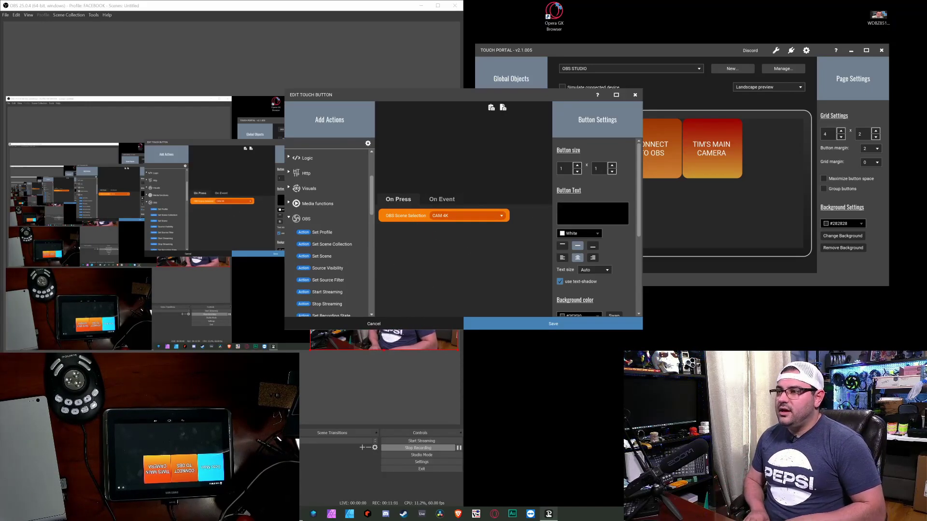
# Step: Set the new button's text to 4K SCREEN AND BOTH CAMS
pyautogui.write('SCRE')
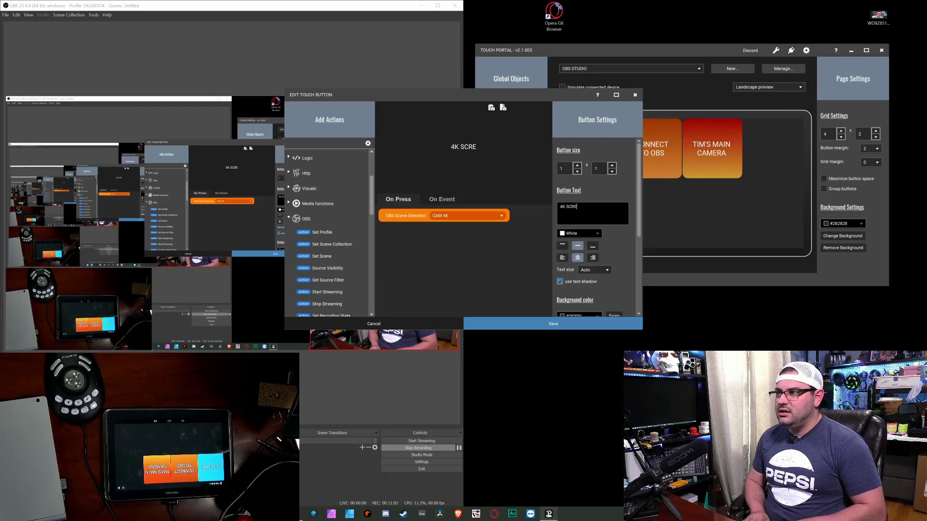
pyautogui.write('EN A')
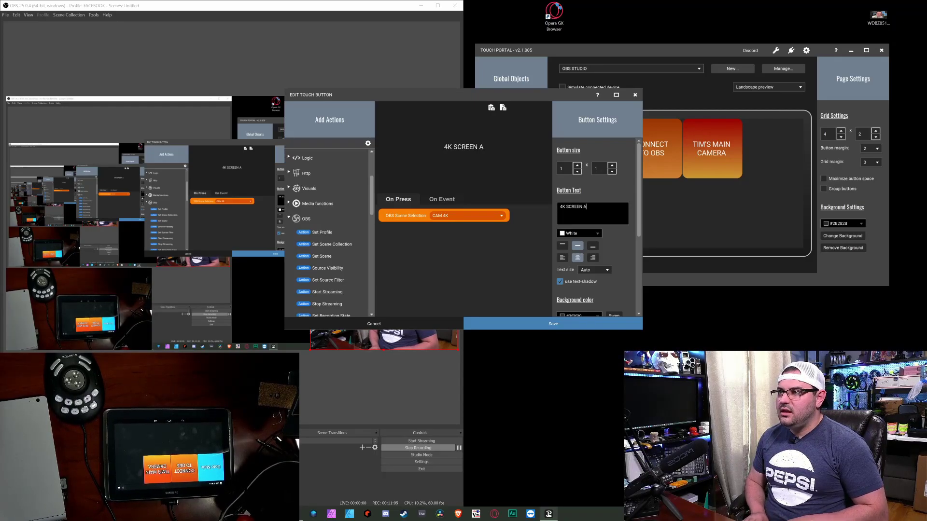
pyautogui.write('ND BOTH CAMS')
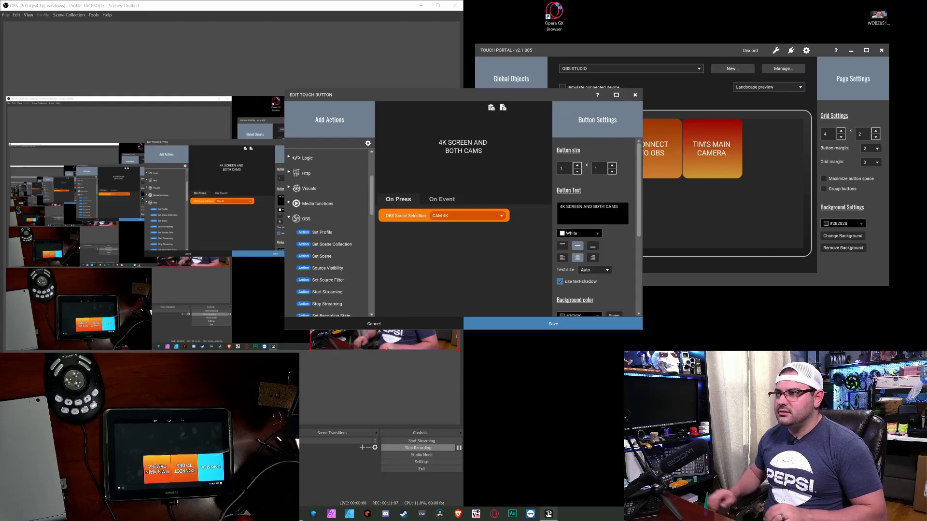
# Step: Set the 4K screen button's two background colors to #b34d1a and #e6e64d
pyautogui.scroll(-1, 604, 277)
pyautogui.scroll(-1, 605, 280)
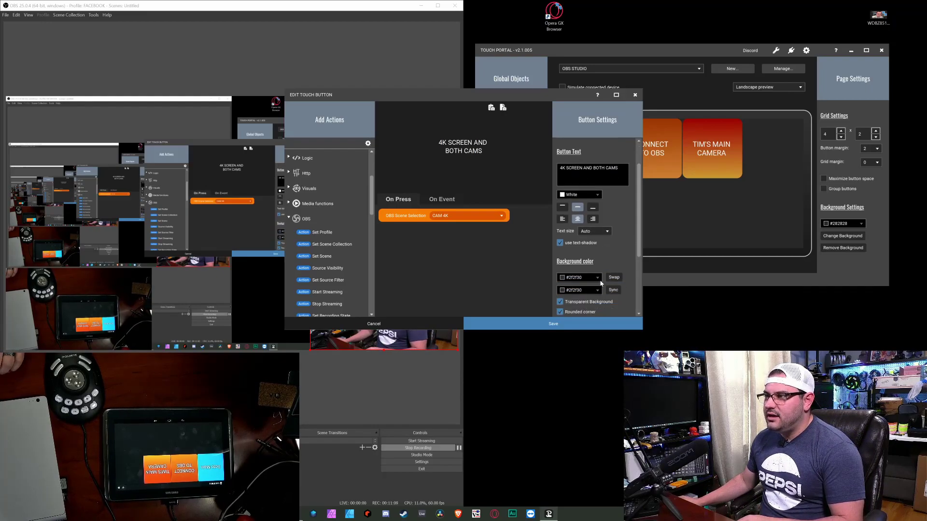
pyautogui.click(579, 277)
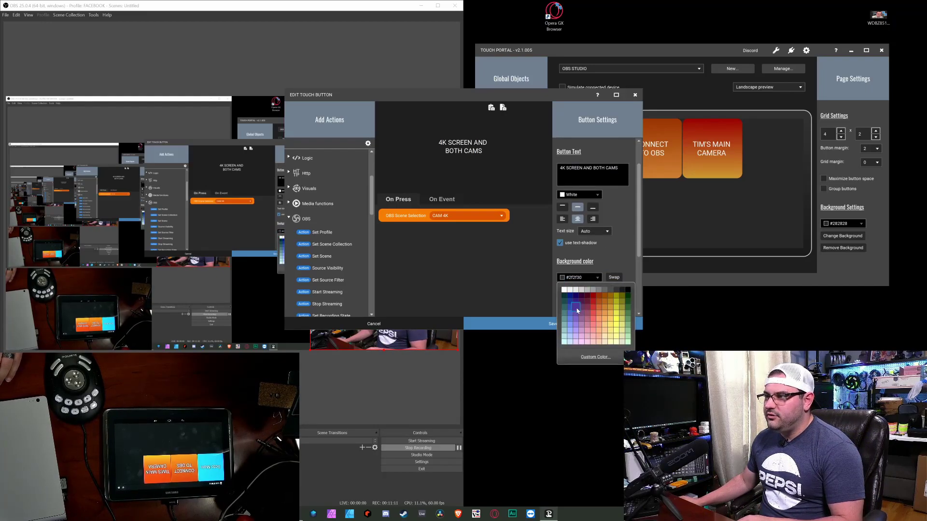
pyautogui.click(599, 308)
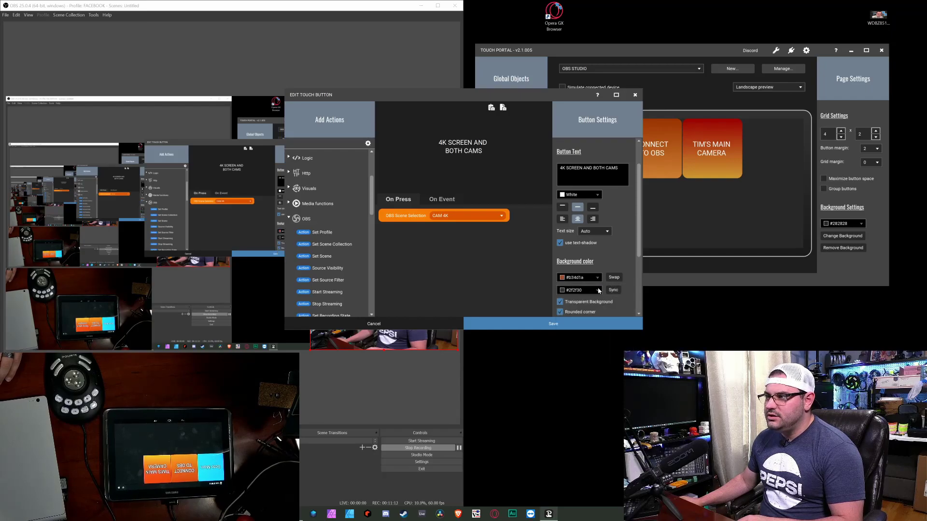
pyautogui.click(599, 291)
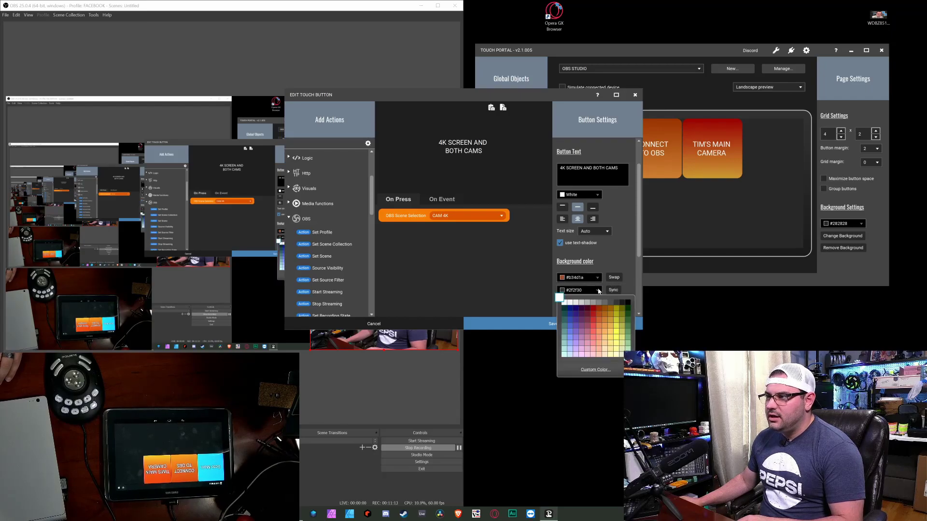
pyautogui.click(616, 321)
# Step: Turn off the 4K screen button's transparent background and save the button to the page
pyautogui.click(560, 302)
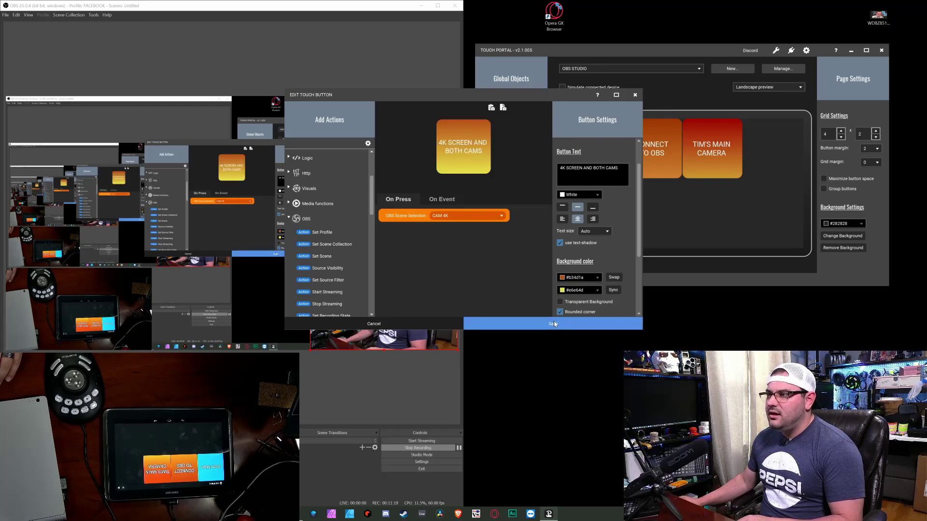
pyautogui.scroll(-1, 578, 278)
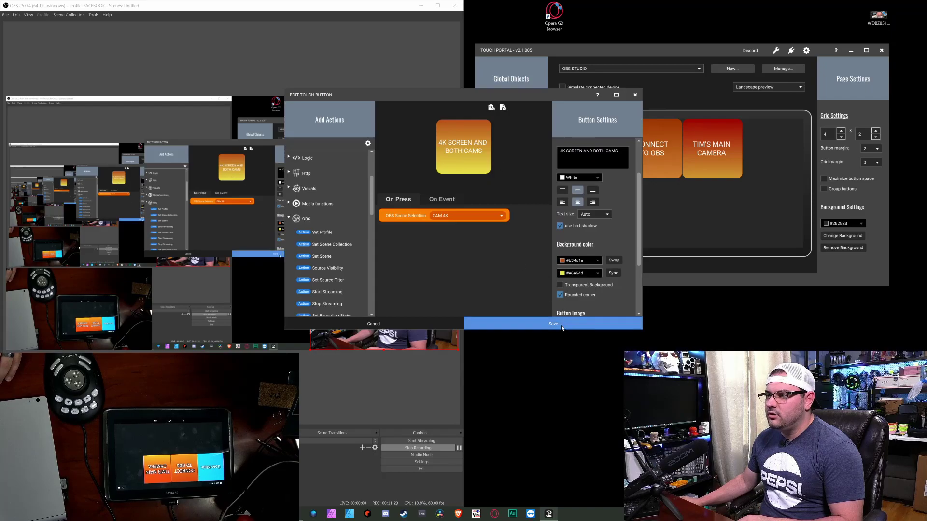
pyautogui.click(540, 324)
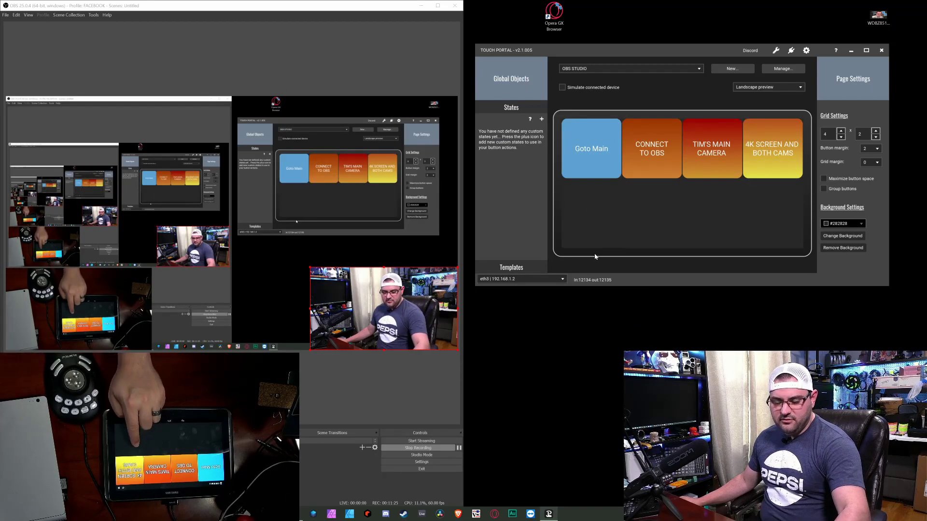